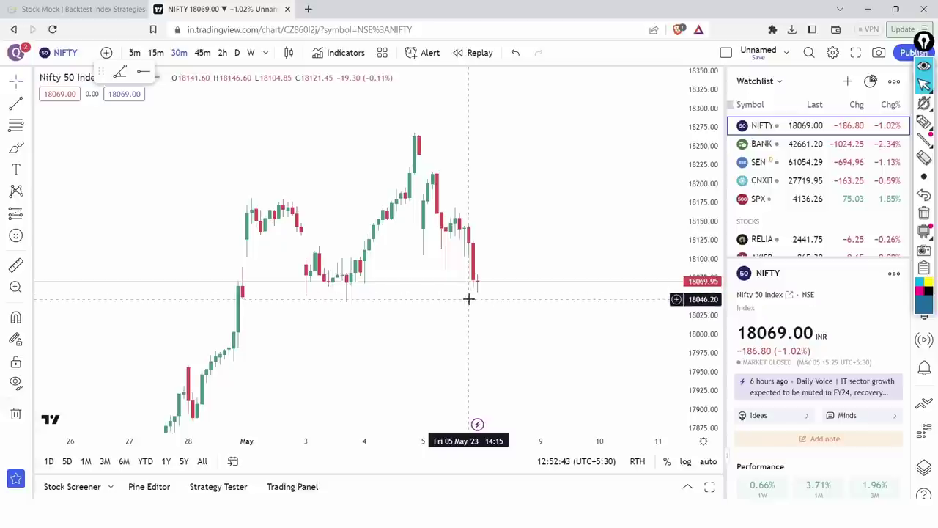
- Place a horizontal support line at 18046.20 on the 30-minute NIFTY chart
{"action": "left_click", "coordinate": [469, 299]}
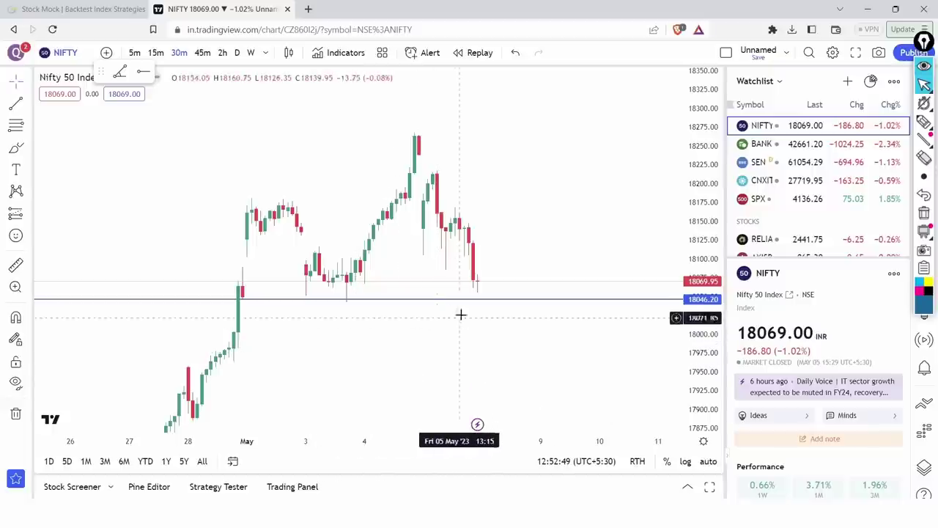
- Pen-mark the candles near the support line, the latest decline and the 18046.20 price label, then clear all the ink
{"action": "mouse_move", "coordinate": [927, 112]}
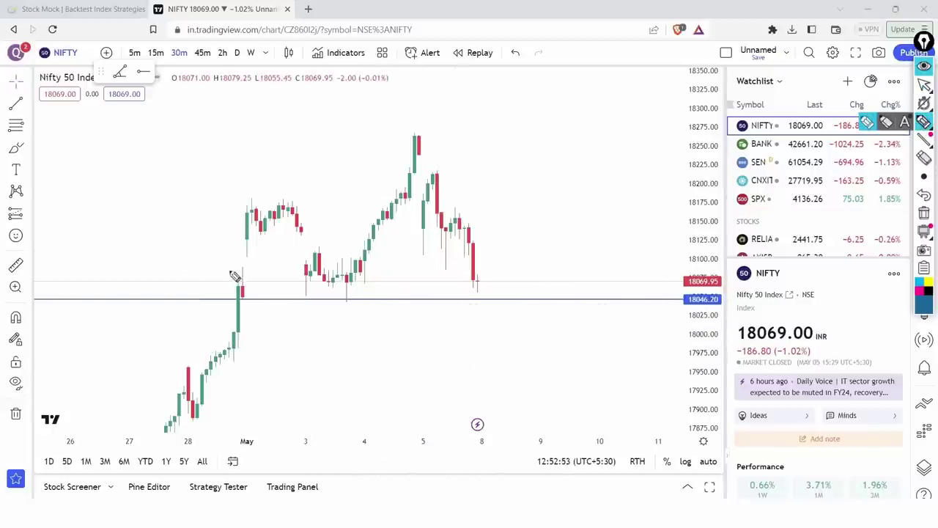
{"action": "mouse_move", "coordinate": [247, 285]}
{"action": "left_mouse_down"}
{"action": "mouse_move", "coordinate": [233, 298]}
{"action": "mouse_move", "coordinate": [233, 290]}
{"action": "left_mouse_up"}
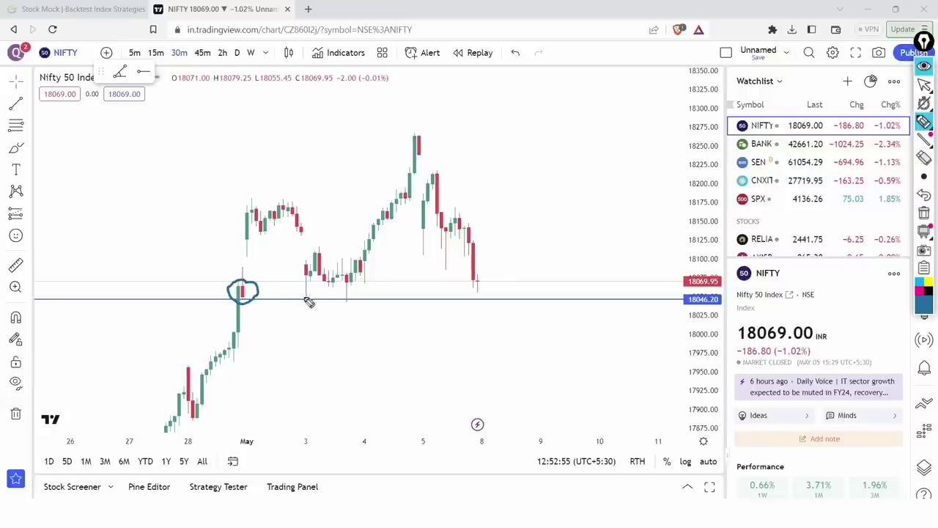
{"action": "mouse_move", "coordinate": [304, 289]}
{"action": "left_mouse_down"}
{"action": "mouse_move", "coordinate": [343, 307]}
{"action": "mouse_move", "coordinate": [347, 290]}
{"action": "left_mouse_up"}
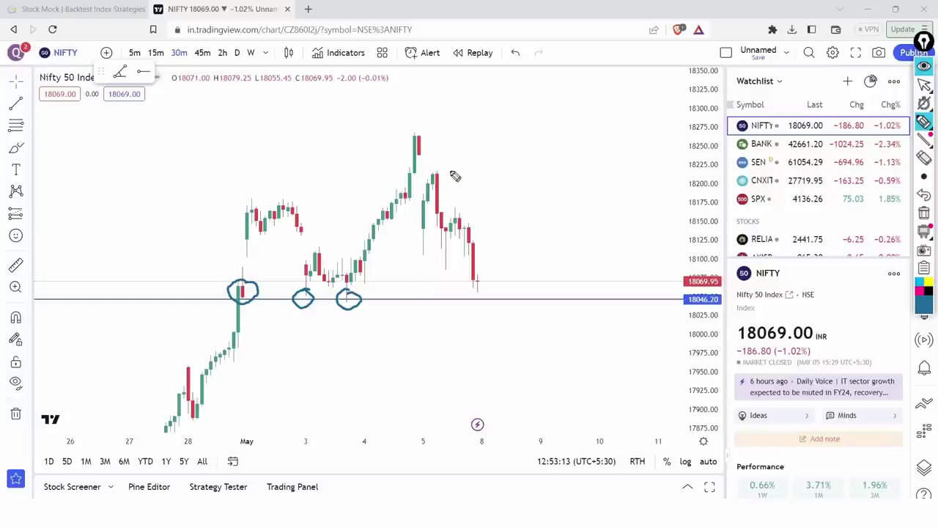
{"action": "left_click_drag", "start_coordinate": [436, 154], "coordinate": [509, 251]}
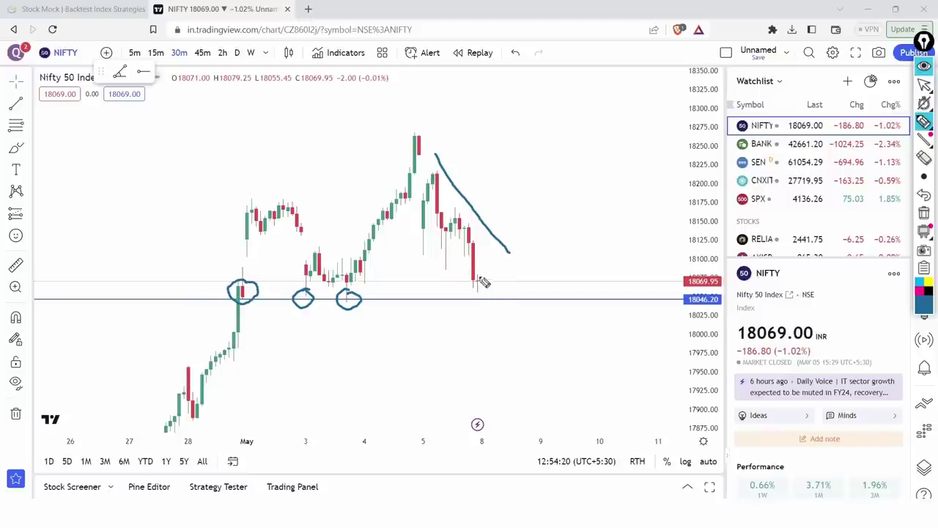
{"action": "mouse_move", "coordinate": [477, 287]}
{"action": "left_mouse_down"}
{"action": "mouse_move", "coordinate": [494, 286]}
{"action": "mouse_move", "coordinate": [482, 284]}
{"action": "left_mouse_up"}
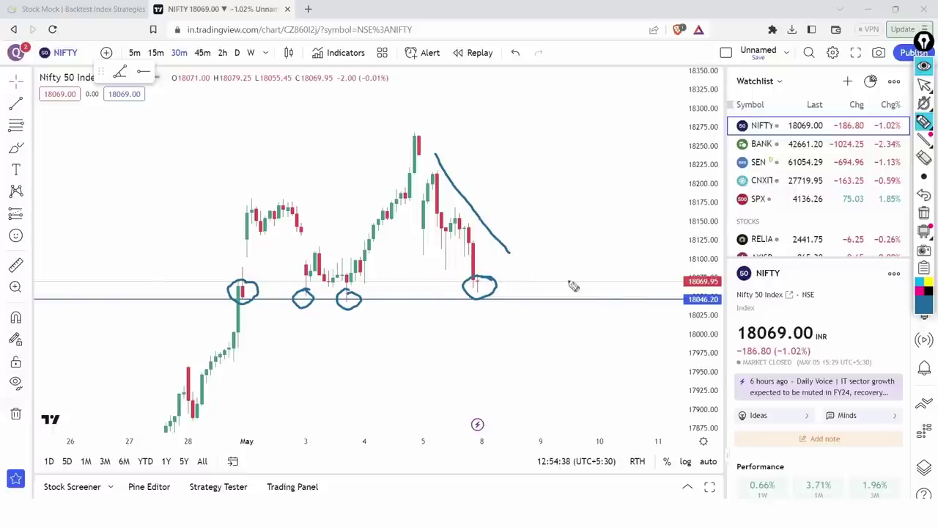
{"action": "mouse_move", "coordinate": [721, 289]}
{"action": "left_mouse_down"}
{"action": "mouse_move", "coordinate": [673, 294]}
{"action": "mouse_move", "coordinate": [705, 320]}
{"action": "mouse_move", "coordinate": [720, 291]}
{"action": "left_mouse_up"}
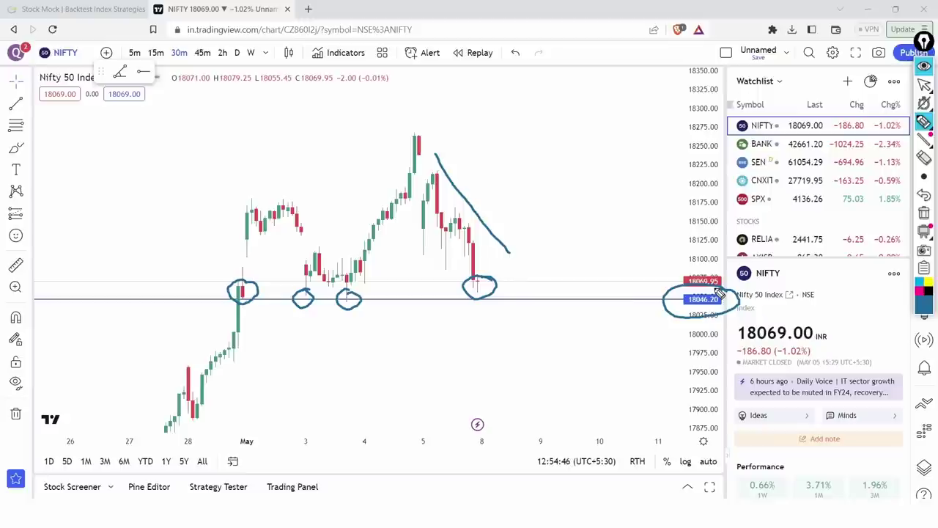
{"action": "left_click", "coordinate": [925, 214]}
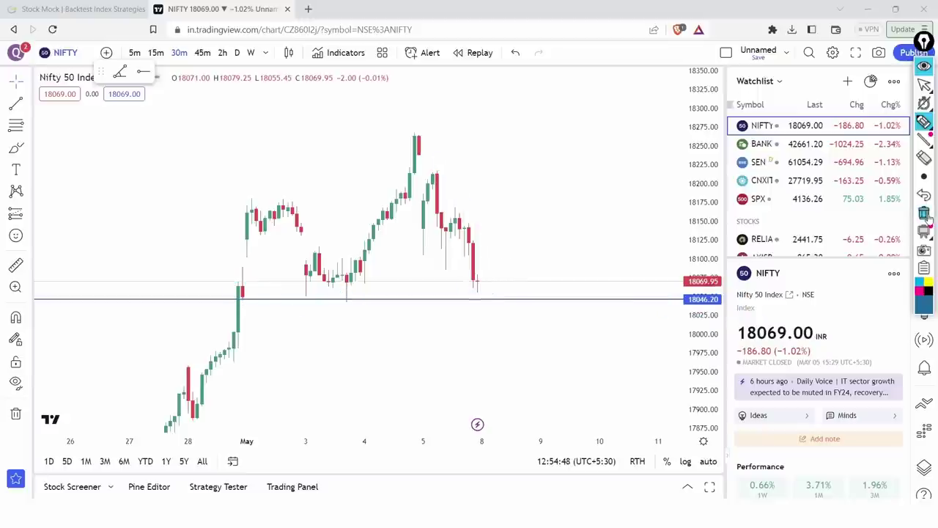
{"action": "left_click", "coordinate": [925, 85]}
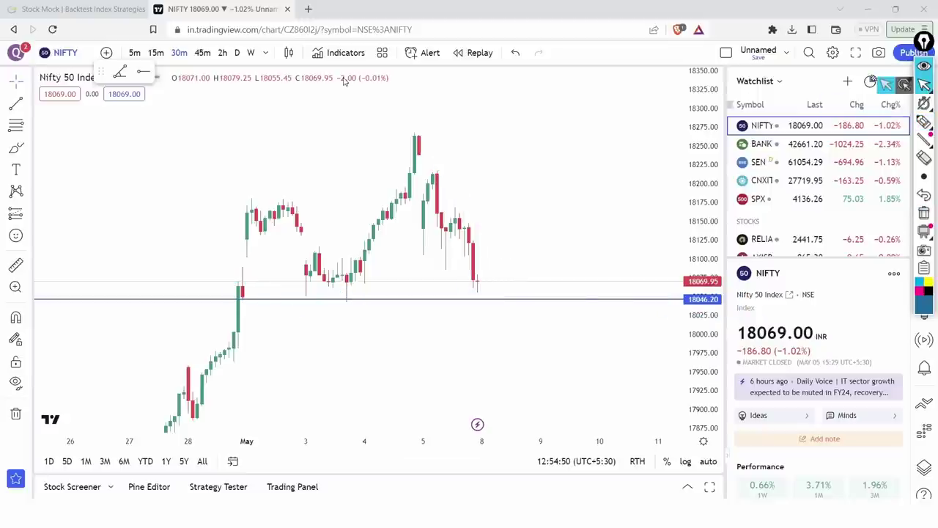
- Switch to the StockMock builder and delete the 18050 CE and 18050 PE positions
{"action": "left_click", "coordinate": [137, 7]}
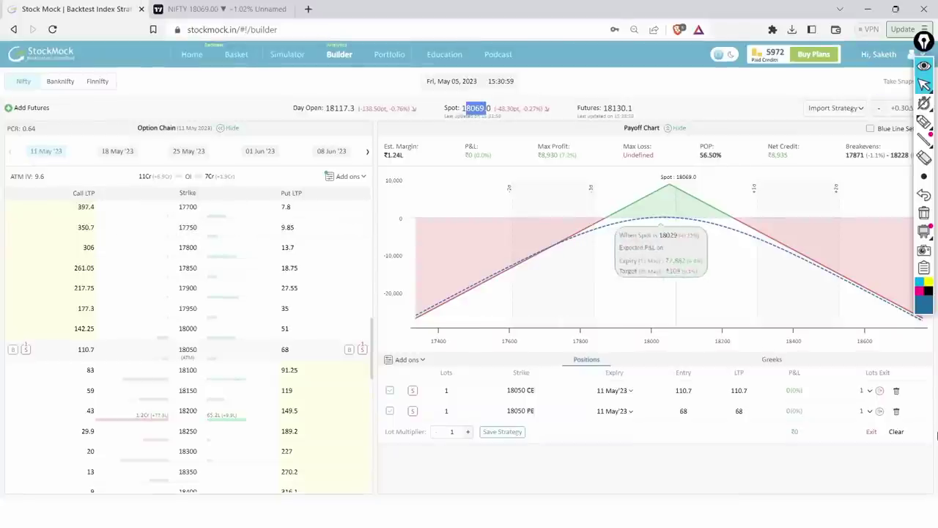
{"action": "left_click", "coordinate": [895, 390]}
{"action": "left_click", "coordinate": [896, 390]}
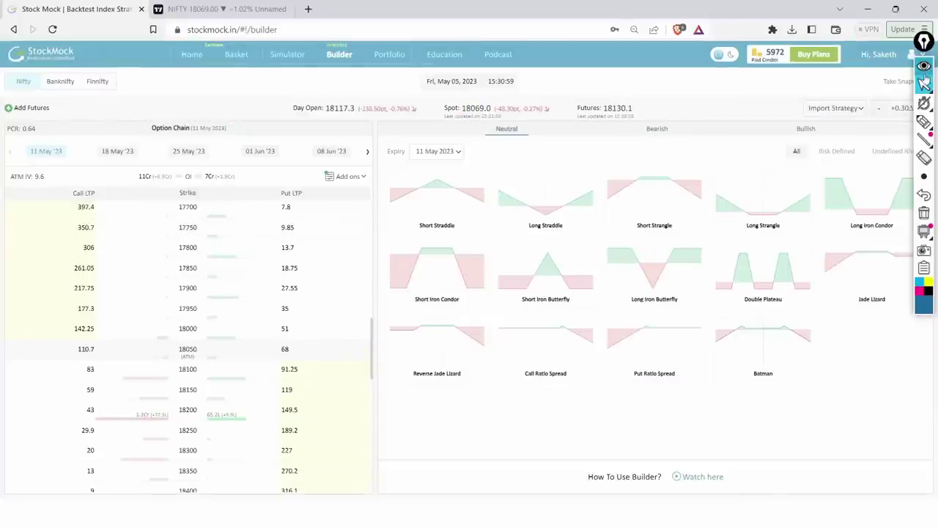
- Sell one lot each of the 18150 put and the 18150 call expiring 11 May 2023
{"action": "left_click", "coordinate": [925, 79]}
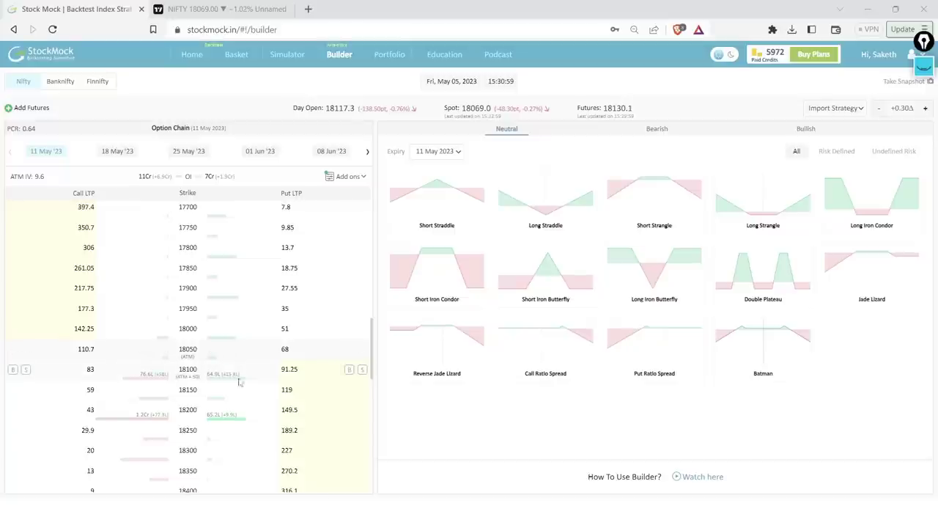
{"action": "left_click", "coordinate": [362, 391]}
{"action": "left_click", "coordinate": [27, 390]}
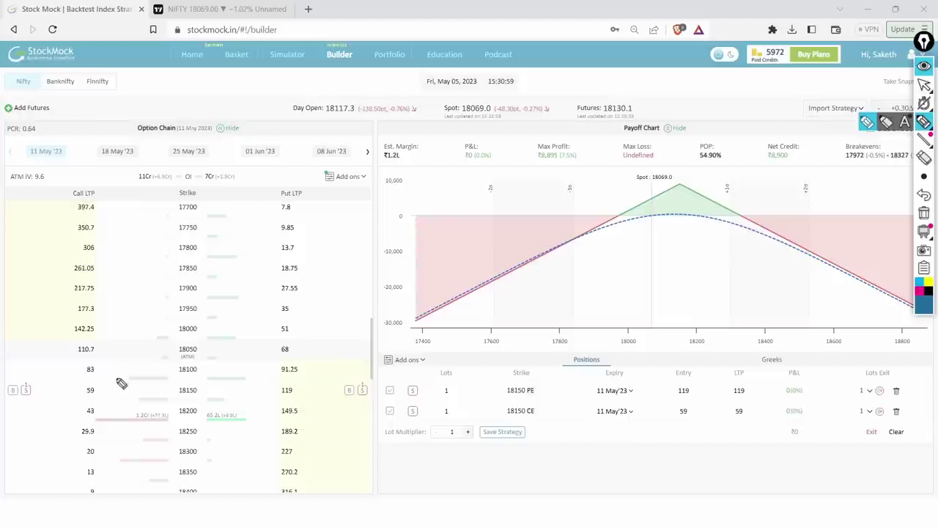
- Pen-mark the 18150 call and put prices, the breakevens, the payoff peak and the POP, and remove the markings
{"action": "mouse_move", "coordinate": [100, 383]}
{"action": "left_mouse_down"}
{"action": "mouse_move", "coordinate": [68, 394]}
{"action": "mouse_move", "coordinate": [108, 401]}
{"action": "mouse_move", "coordinate": [93, 389]}
{"action": "left_mouse_up"}
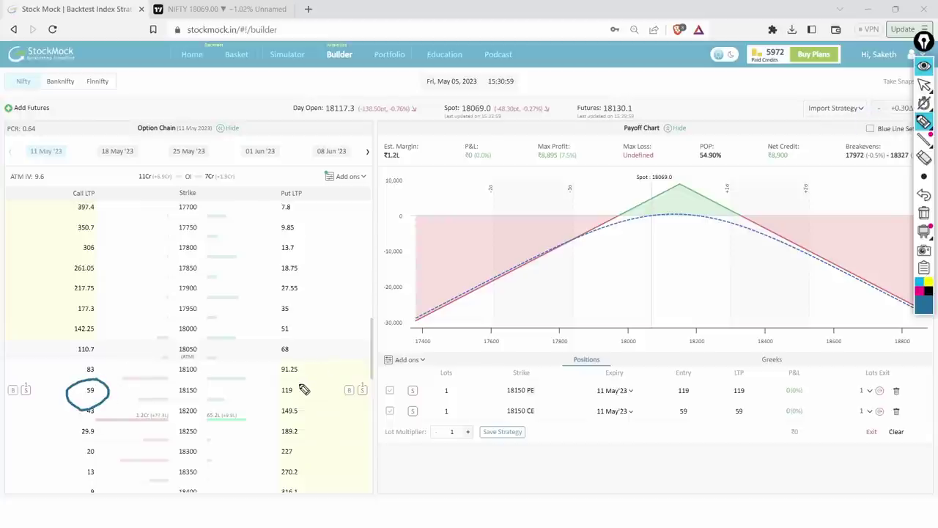
{"action": "mouse_move", "coordinate": [299, 384]}
{"action": "left_mouse_down"}
{"action": "mouse_move", "coordinate": [273, 393]}
{"action": "mouse_move", "coordinate": [297, 387]}
{"action": "left_mouse_up"}
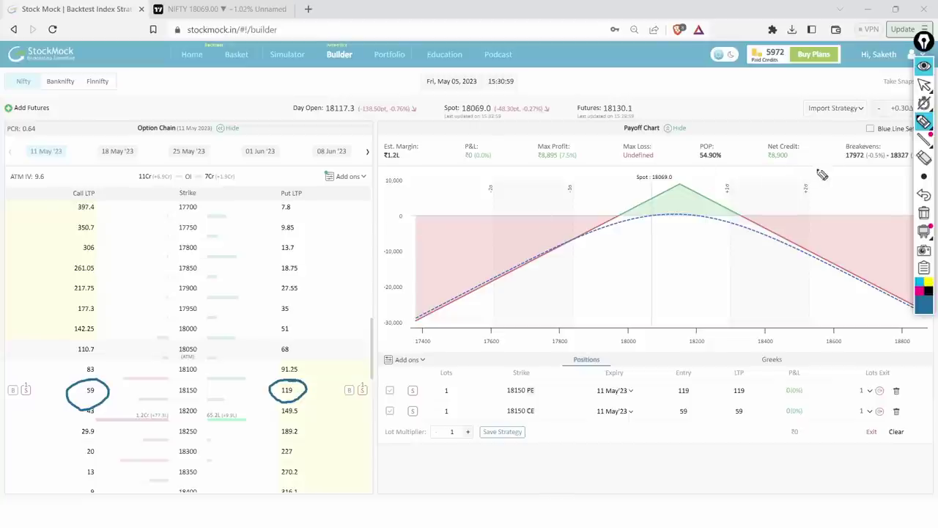
{"action": "mouse_move", "coordinate": [830, 152]}
{"action": "left_mouse_down"}
{"action": "mouse_move", "coordinate": [828, 168]}
{"action": "mouse_move", "coordinate": [854, 136]}
{"action": "mouse_move", "coordinate": [906, 165]}
{"action": "mouse_move", "coordinate": [828, 167]}
{"action": "left_mouse_up"}
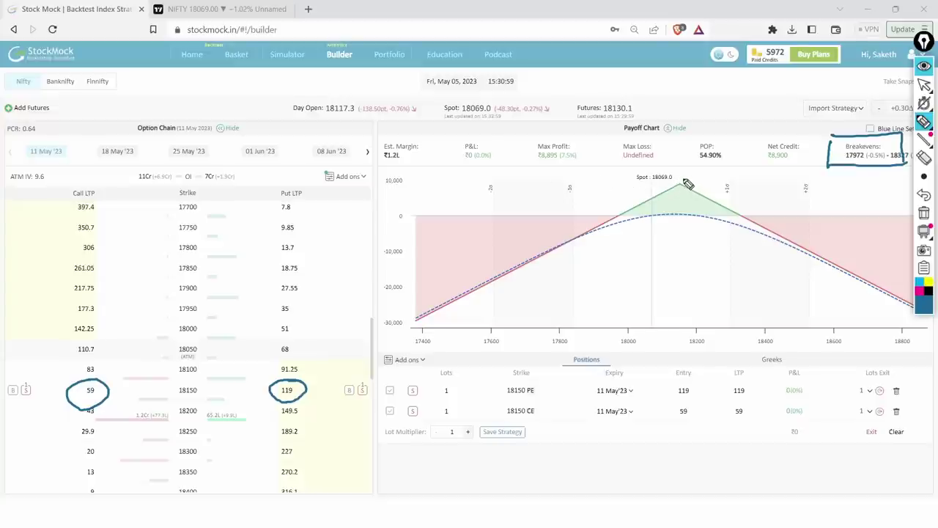
{"action": "mouse_move", "coordinate": [687, 183]}
{"action": "left_mouse_down"}
{"action": "mouse_move", "coordinate": [670, 192]}
{"action": "mouse_move", "coordinate": [692, 194]}
{"action": "mouse_move", "coordinate": [680, 187]}
{"action": "left_mouse_up"}
{"action": "key", "text": "Delete"}
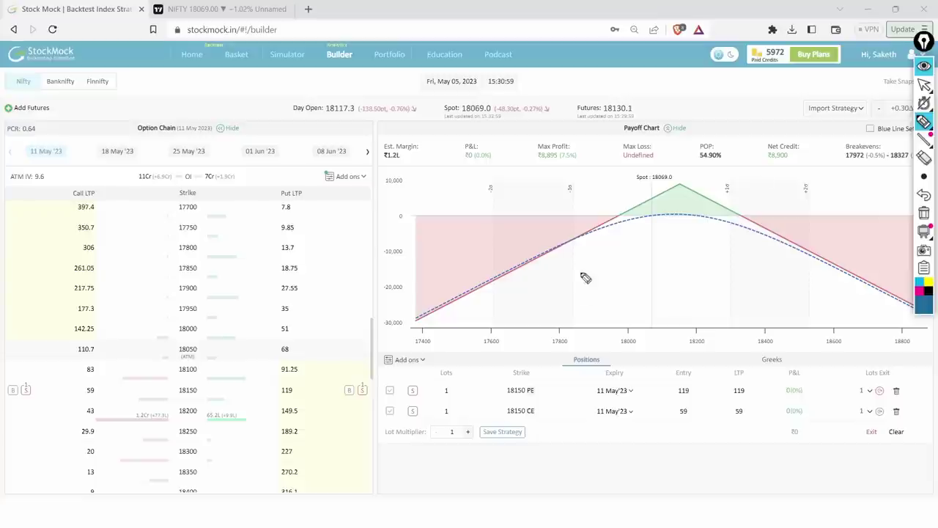
{"action": "mouse_move", "coordinate": [724, 144]}
{"action": "left_mouse_down"}
{"action": "mouse_move", "coordinate": [700, 133]}
{"action": "mouse_move", "coordinate": [739, 167]}
{"action": "mouse_move", "coordinate": [728, 143]}
{"action": "left_mouse_up"}
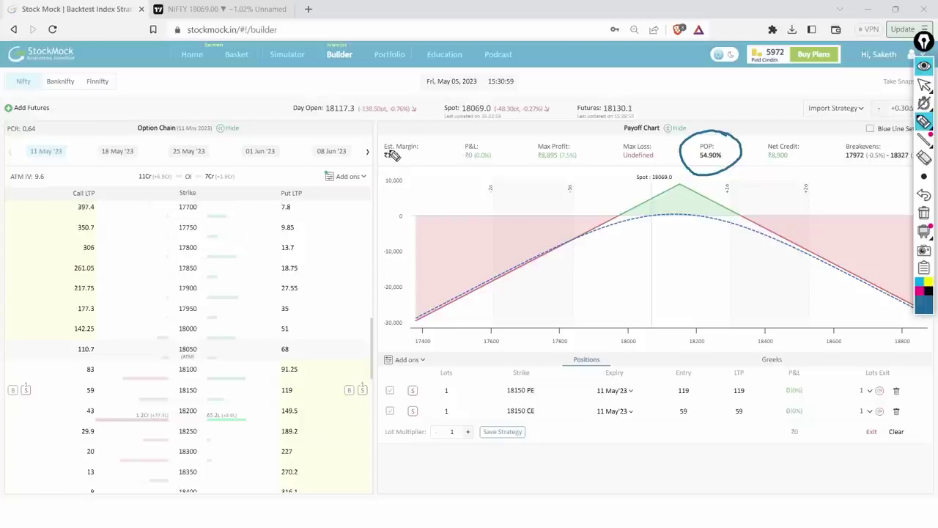
{"action": "left_click", "coordinate": [925, 86]}
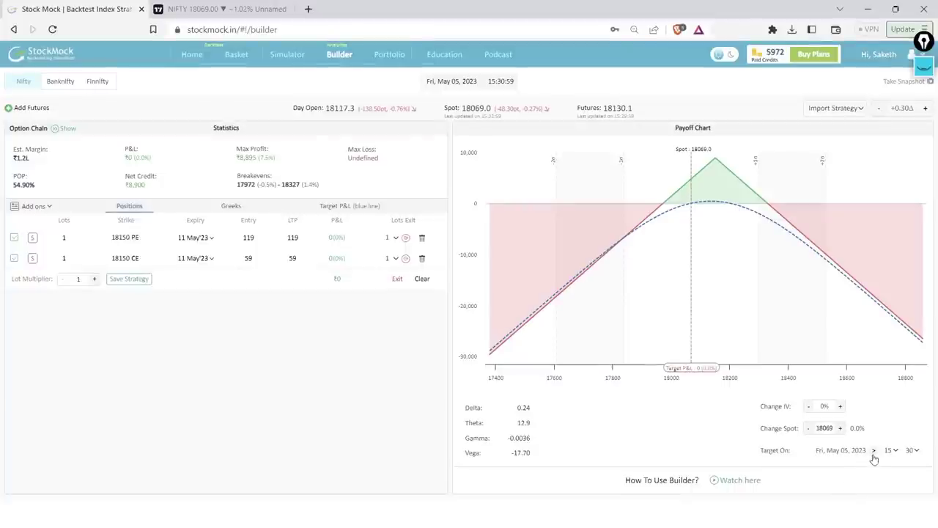
- Set the payoff target to Mon, May 08, 2023 at 9:30 and the changed spot to 18070
{"action": "left_click", "coordinate": [873, 450]}
{"action": "left_click", "coordinate": [890, 450]}
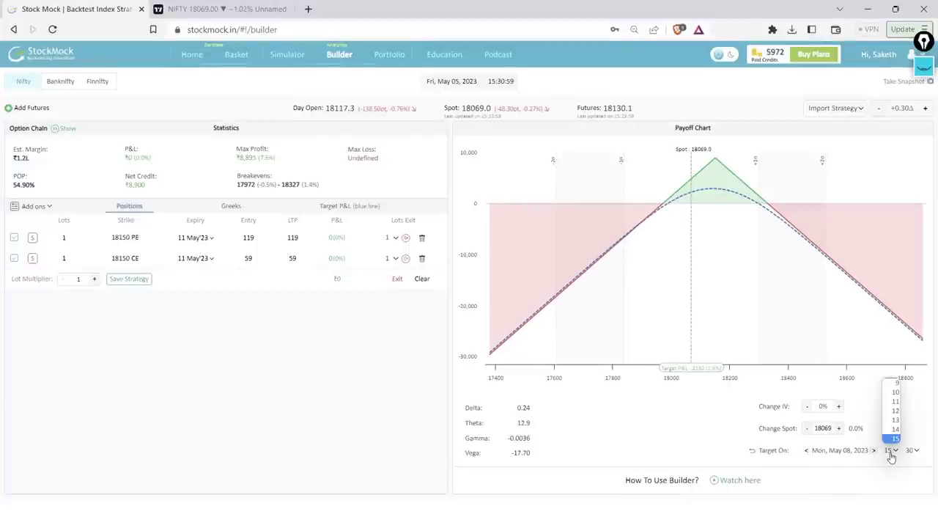
{"action": "left_click", "coordinate": [896, 383]}
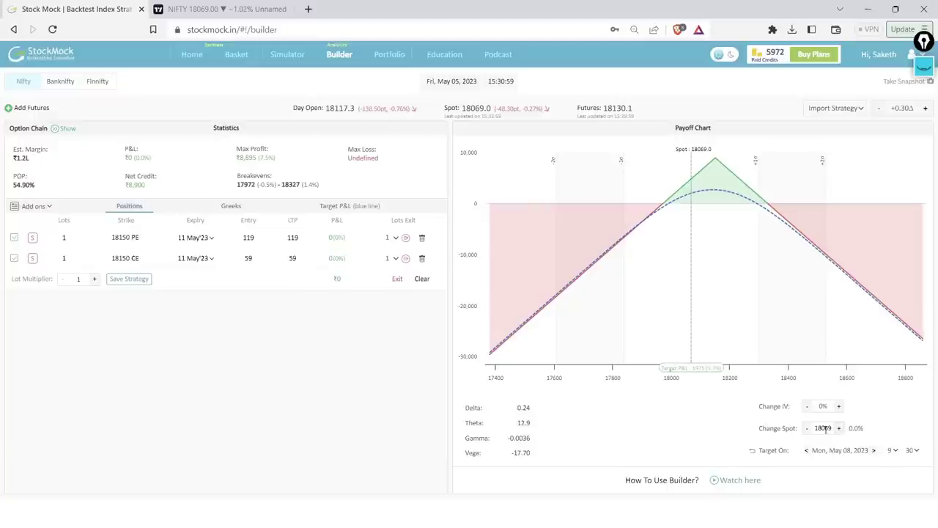
{"action": "left_click_drag", "start_coordinate": [824, 427], "coordinate": [852, 433]}
- Switch to the whiteboard and handwrite a colon and ₹2000 beside 18070
{"action": "key", "text": "ctrl+w"}
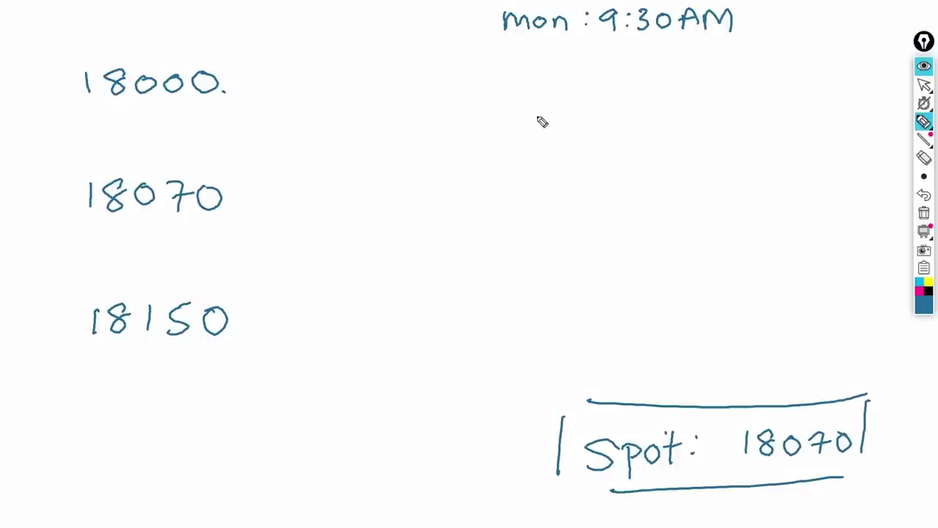
{"action": "left_click", "coordinate": [255, 186]}
{"action": "left_click", "coordinate": [250, 206]}
{"action": "mouse_move", "coordinate": [331, 188]}
{"action": "left_mouse_down"}
{"action": "mouse_move", "coordinate": [351, 205]}
{"action": "mouse_move", "coordinate": [352, 179]}
{"action": "left_mouse_up"}
{"action": "left_click_drag", "start_coordinate": [369, 186], "coordinate": [390, 203]}
{"action": "mouse_move", "coordinate": [408, 188]}
{"action": "left_mouse_down"}
{"action": "mouse_move", "coordinate": [430, 188]}
{"action": "mouse_move", "coordinate": [442, 207]}
{"action": "mouse_move", "coordinate": [441, 187]}
{"action": "left_mouse_up"}
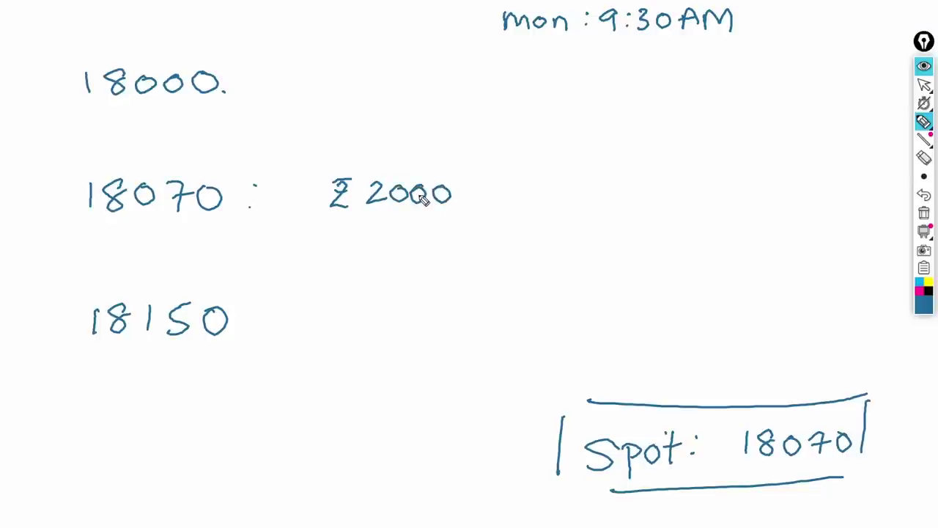
- Return to the StockMock builder and set the changed spot to 18000
{"action": "mouse_move", "coordinate": [925, 109]}
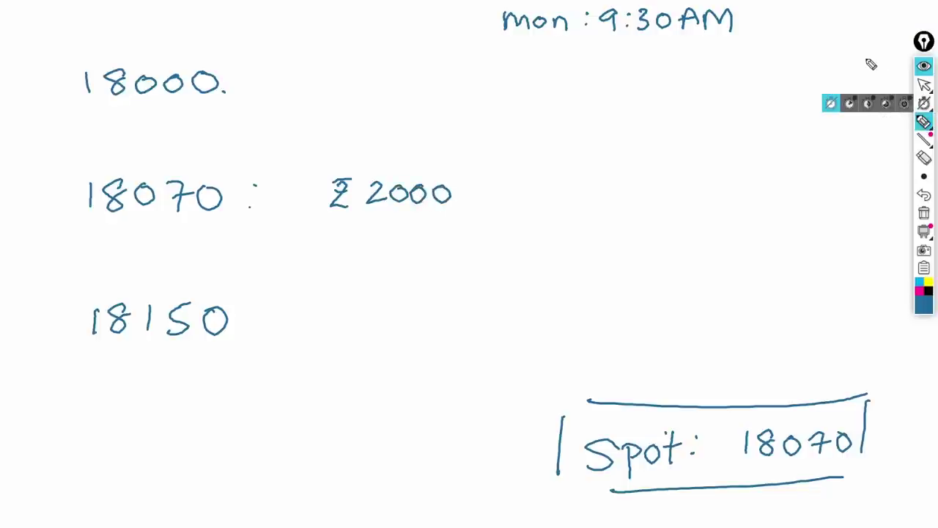
{"action": "left_click", "coordinate": [923, 84]}
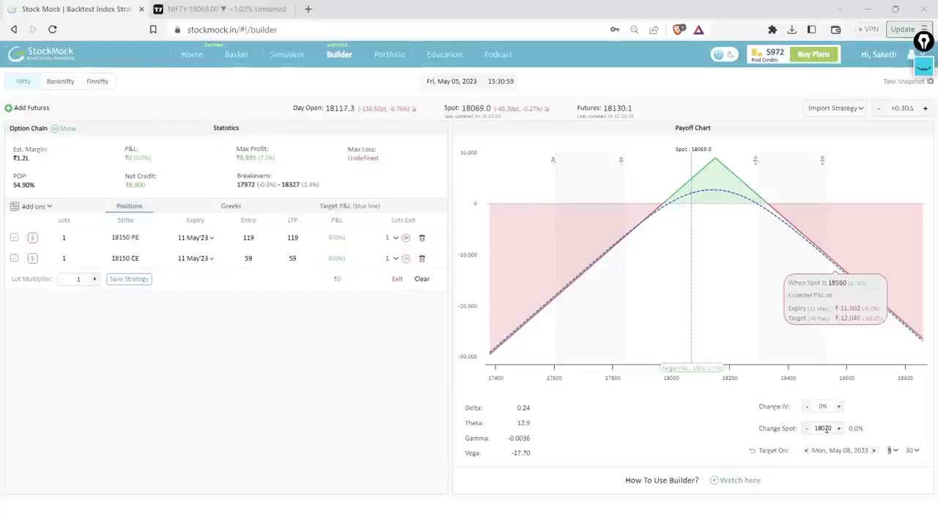
{"action": "key", "text": "BackSpace"}
{"action": "key", "text": "BackSpace"}
{"action": "key", "text": "BackSpace"}
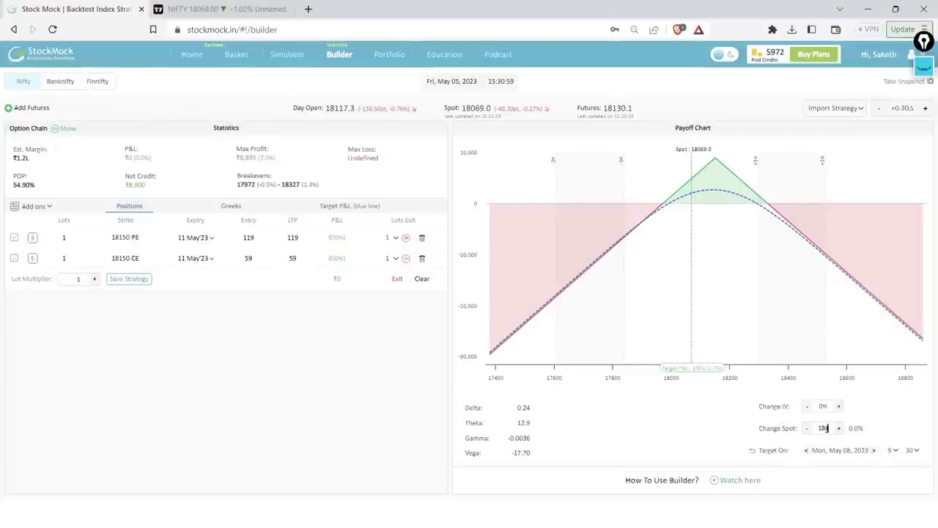
{"action": "type", "text": "000"}
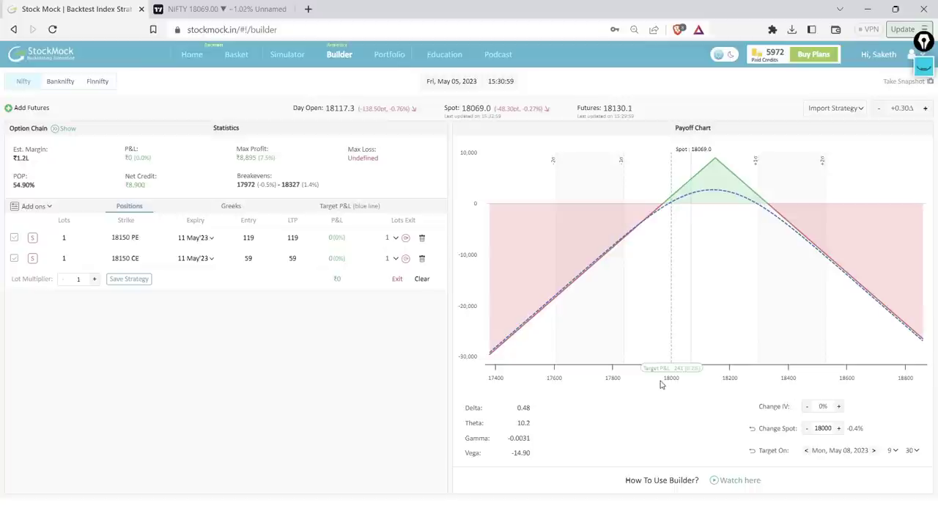
{"action": "mouse_move", "coordinate": [632, 377]}
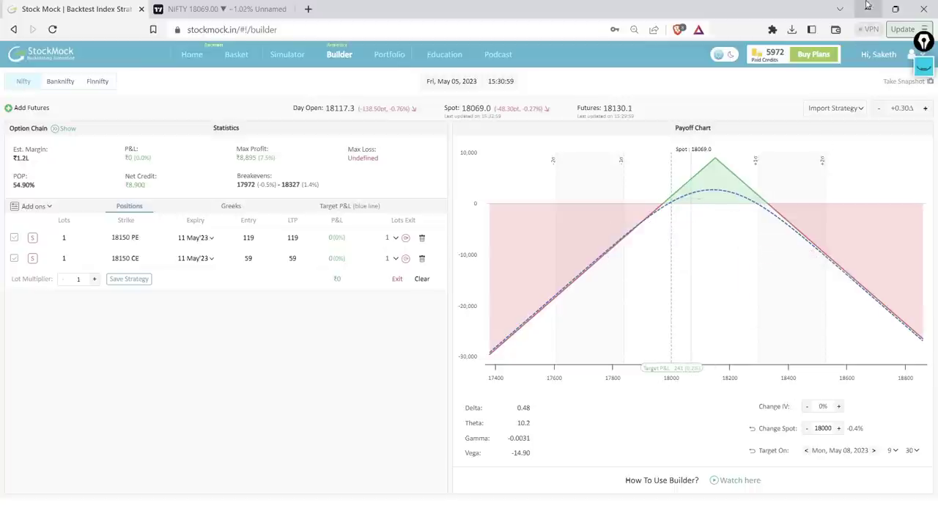
{"action": "mouse_move", "coordinate": [843, 199]}
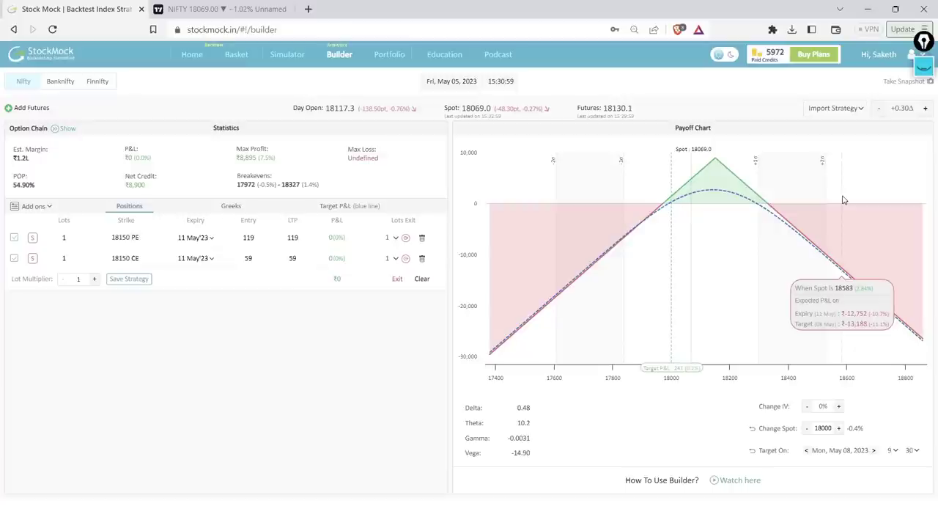
- Switch to the whiteboard and handwrite ₹241 beside 18000
{"action": "left_click", "coordinate": [868, 11]}
{"action": "left_click", "coordinate": [923, 121]}
{"action": "left_click_drag", "start_coordinate": [327, 70], "coordinate": [345, 110]}
{"action": "left_click_drag", "start_coordinate": [367, 75], "coordinate": [390, 95]}
{"action": "left_click_drag", "start_coordinate": [393, 71], "coordinate": [435, 101]}
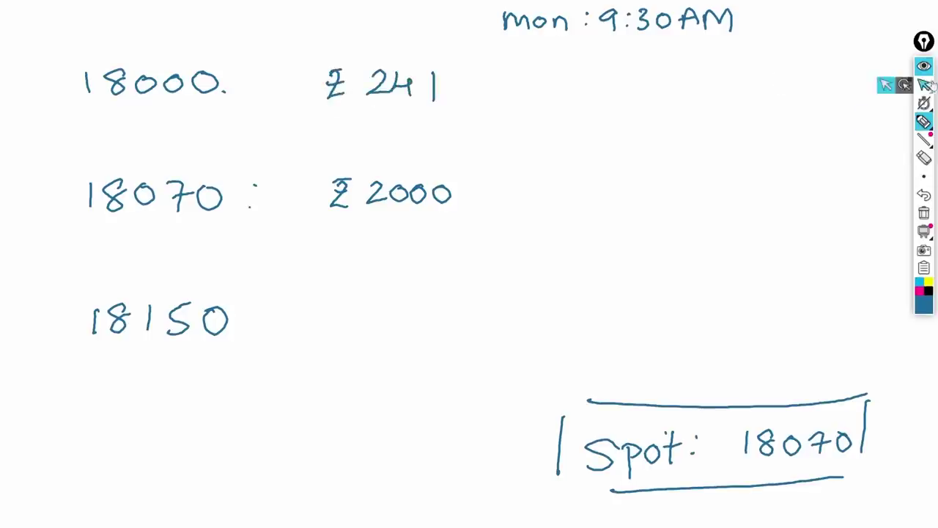
- Return to the StockMock builder and set the changed spot to 18150
{"action": "left_click", "coordinate": [923, 85]}
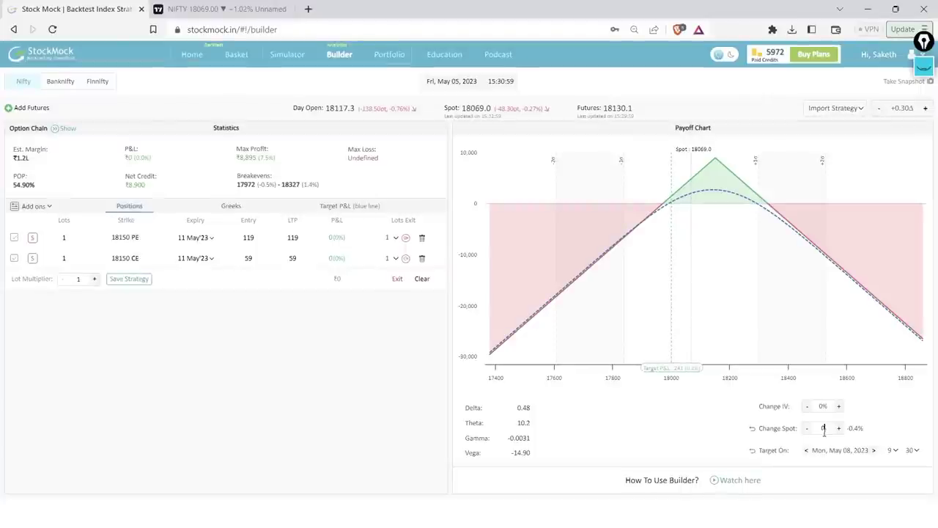
{"action": "type", "text": "50"}
{"action": "mouse_move", "coordinate": [744, 333]}
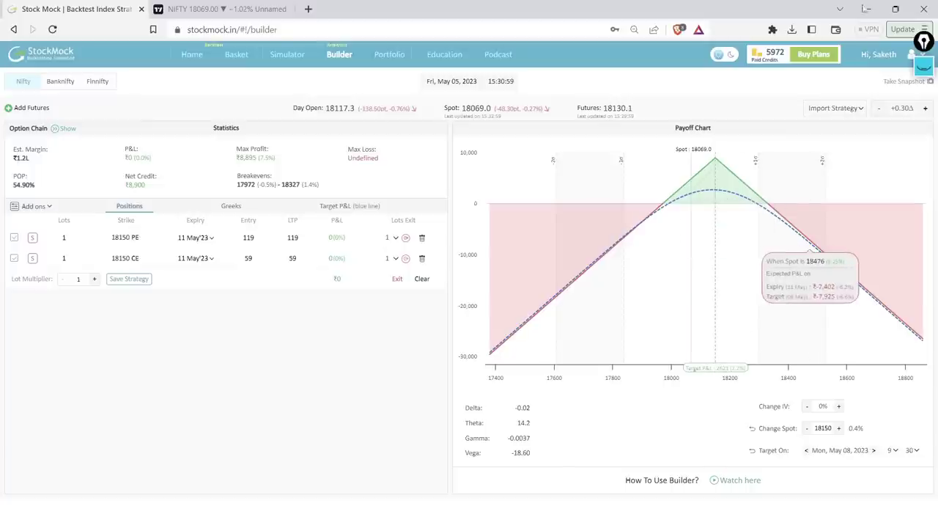
- Switch to the whiteboard and handwrite a colon and ₹2600 beside 18150
{"action": "left_click", "coordinate": [923, 66]}
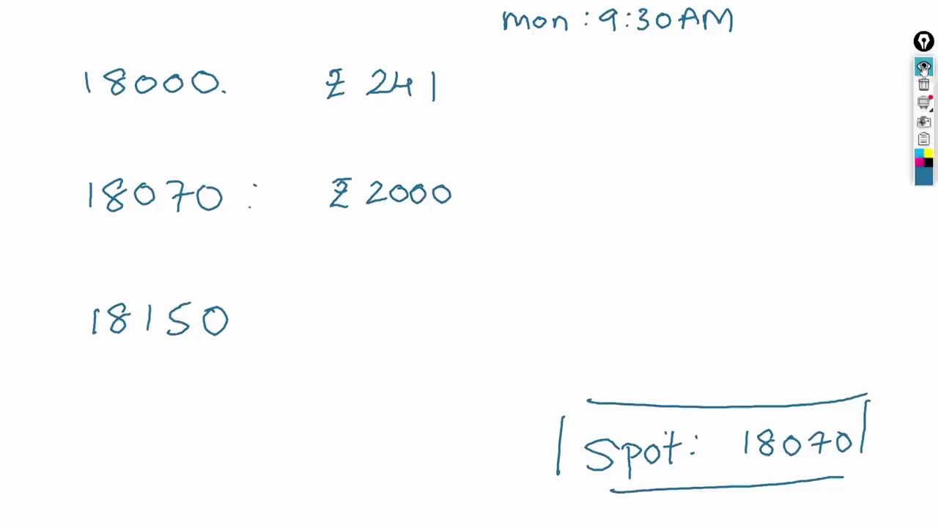
{"action": "left_click", "coordinate": [923, 121]}
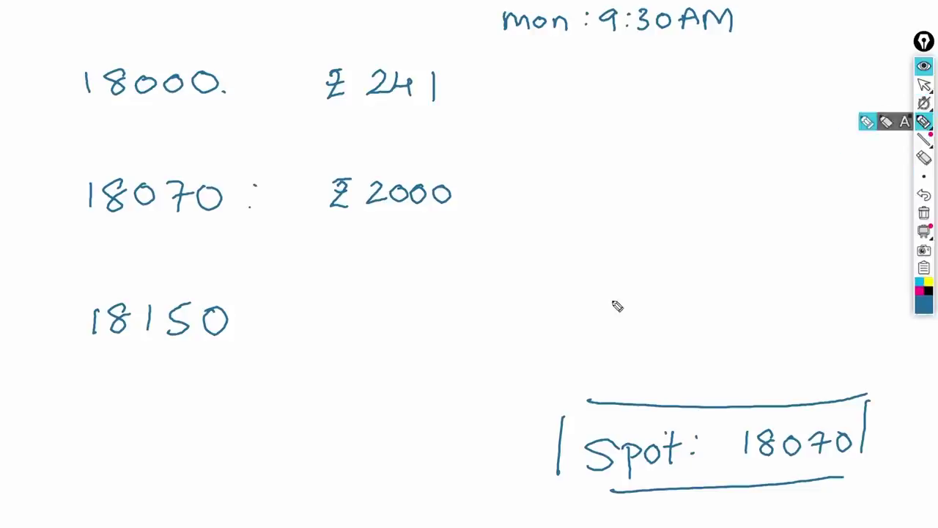
{"action": "left_click", "coordinate": [258, 312]}
{"action": "left_click", "coordinate": [257, 330]}
{"action": "mouse_move", "coordinate": [319, 307]}
{"action": "left_mouse_down"}
{"action": "mouse_move", "coordinate": [372, 310]}
{"action": "mouse_move", "coordinate": [389, 331]}
{"action": "mouse_move", "coordinate": [427, 328]}
{"action": "left_mouse_up"}
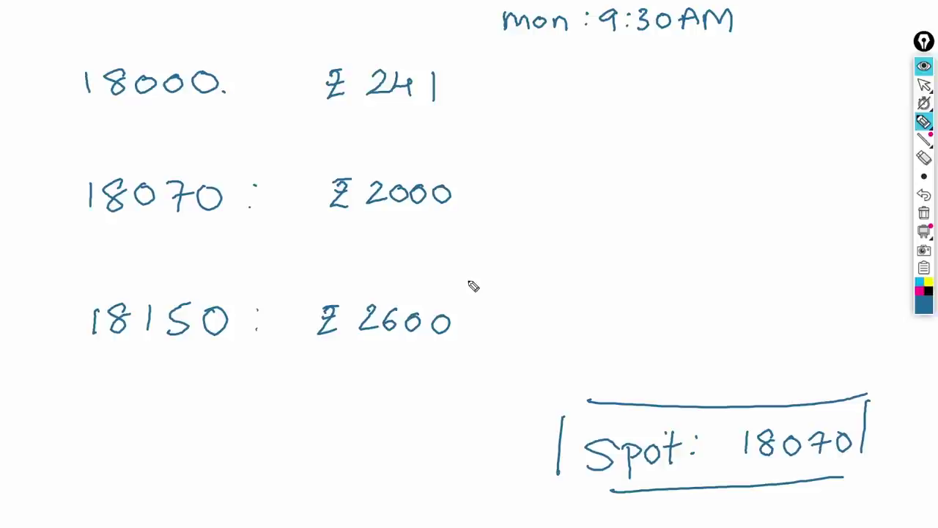
- Return to the StockMock builder and set the changed spot to the lower breakeven, 17972
{"action": "left_click", "coordinate": [923, 231]}
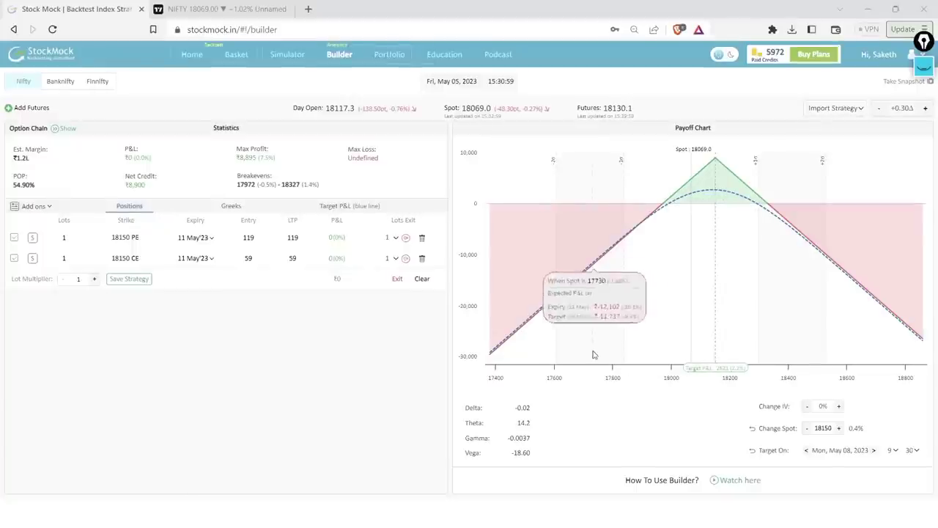
{"action": "left_click_drag", "start_coordinate": [237, 184], "coordinate": [270, 185]}
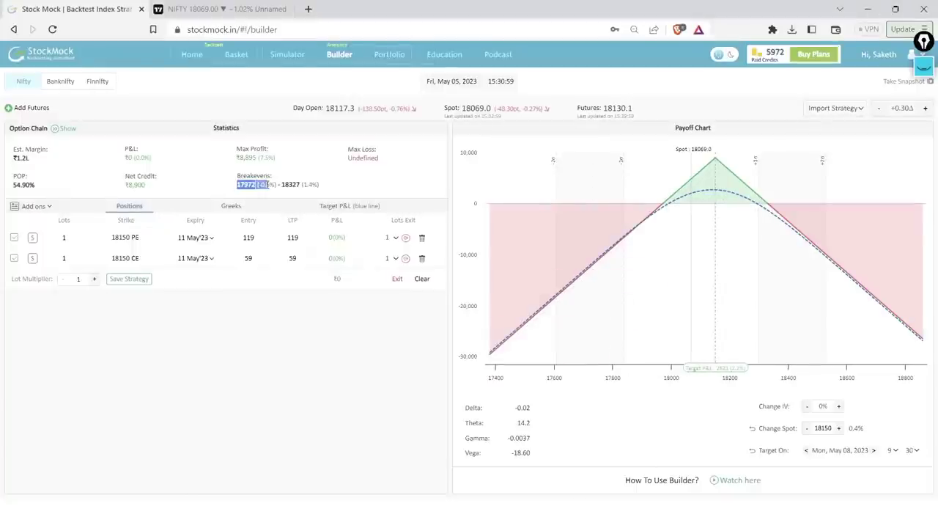
{"action": "left_click", "coordinate": [243, 189]}
{"action": "left_click_drag", "start_coordinate": [815, 427], "coordinate": [937, 432]}
{"action": "type", "text": "1"}
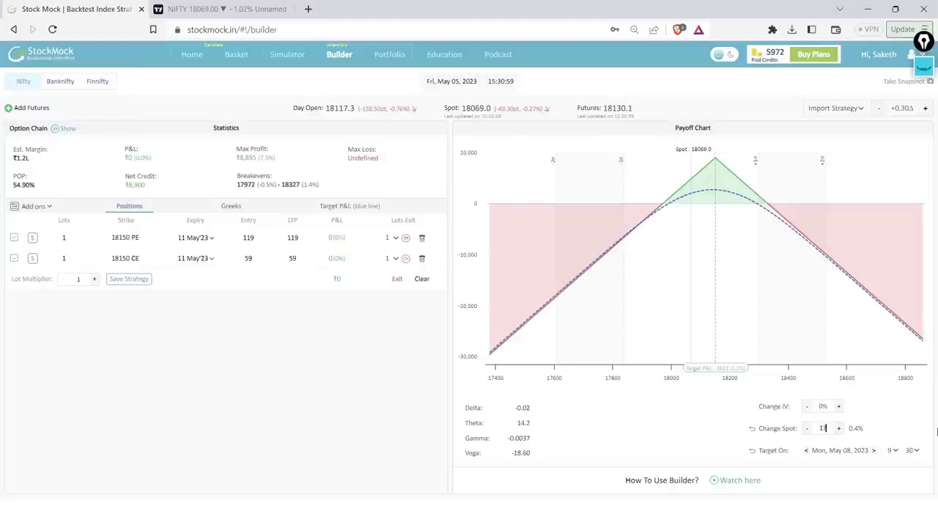
{"action": "type", "text": "7972"}
{"action": "left_click", "coordinate": [705, 432]}
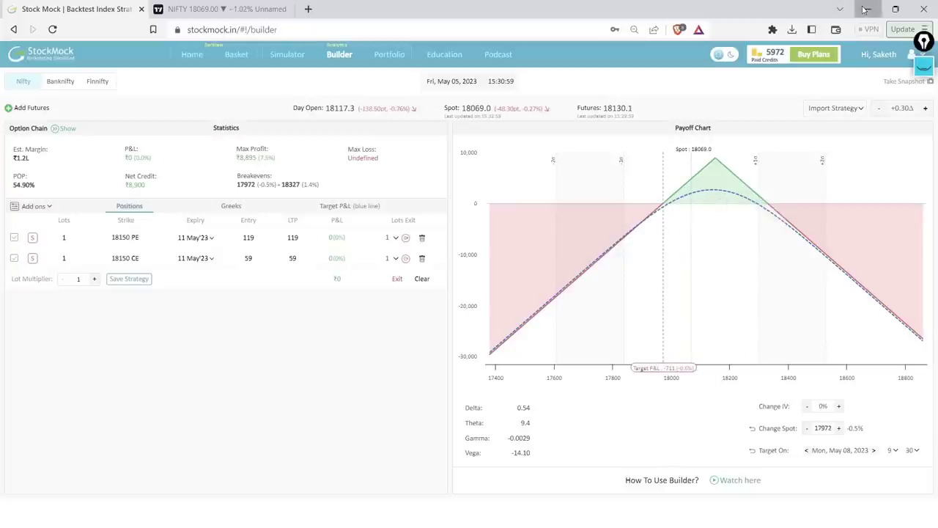
- Switch to the whiteboard and handwrite 17972 : ₹-700 below the 18150 line
{"action": "left_click", "coordinate": [923, 66]}
{"action": "left_click", "coordinate": [928, 79]}
{"action": "left_click", "coordinate": [928, 78]}
{"action": "left_click", "coordinate": [927, 78]}
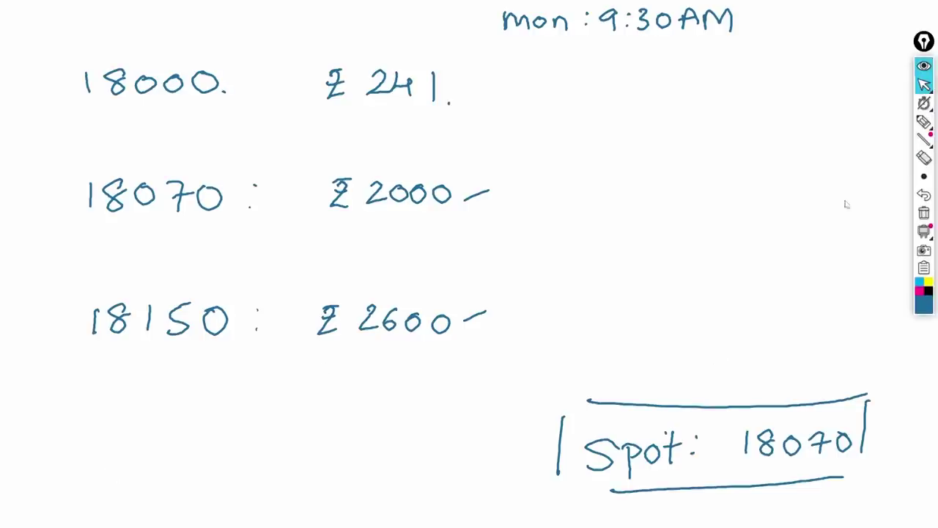
{"action": "left_click", "coordinate": [923, 122]}
{"action": "mouse_move", "coordinate": [83, 433]}
{"action": "left_mouse_down"}
{"action": "mouse_move", "coordinate": [85, 458]}
{"action": "mouse_move", "coordinate": [265, 440]}
{"action": "left_mouse_up"}
{"action": "left_click_drag", "start_coordinate": [320, 417], "coordinate": [458, 429]}
{"action": "left_click_drag", "start_coordinate": [345, 433], "coordinate": [366, 428]}
{"action": "left_click_drag", "start_coordinate": [469, 432], "coordinate": [486, 422]}
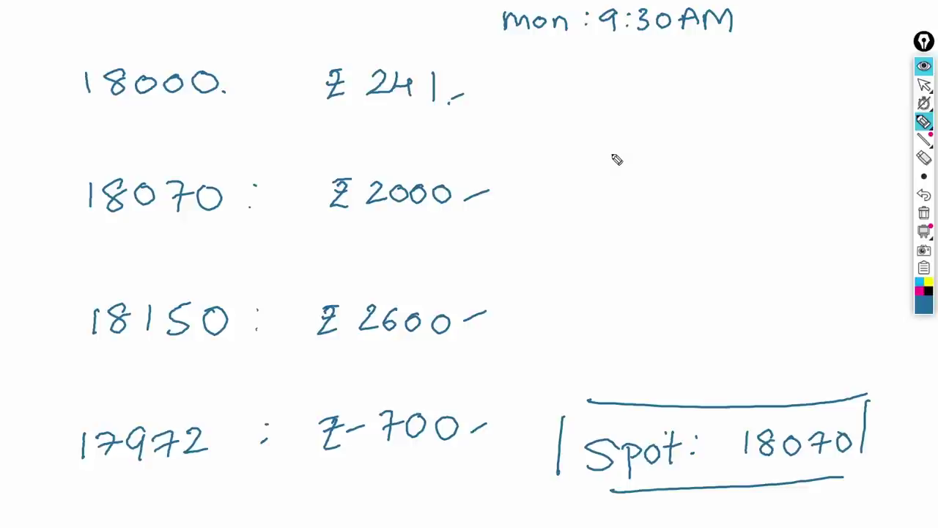
- Handwrite the odds 50 : 50 in the blank area above the boxed spot price
{"action": "mouse_move", "coordinate": [606, 213]}
{"action": "left_mouse_down"}
{"action": "mouse_move", "coordinate": [601, 237]}
{"action": "mouse_move", "coordinate": [633, 230]}
{"action": "mouse_move", "coordinate": [636, 216]}
{"action": "left_mouse_up"}
{"action": "left_click", "coordinate": [670, 217]}
{"action": "left_click", "coordinate": [668, 233]}
{"action": "left_click_drag", "start_coordinate": [736, 213], "coordinate": [713, 236]}
{"action": "left_click_drag", "start_coordinate": [764, 218], "coordinate": [763, 219]}
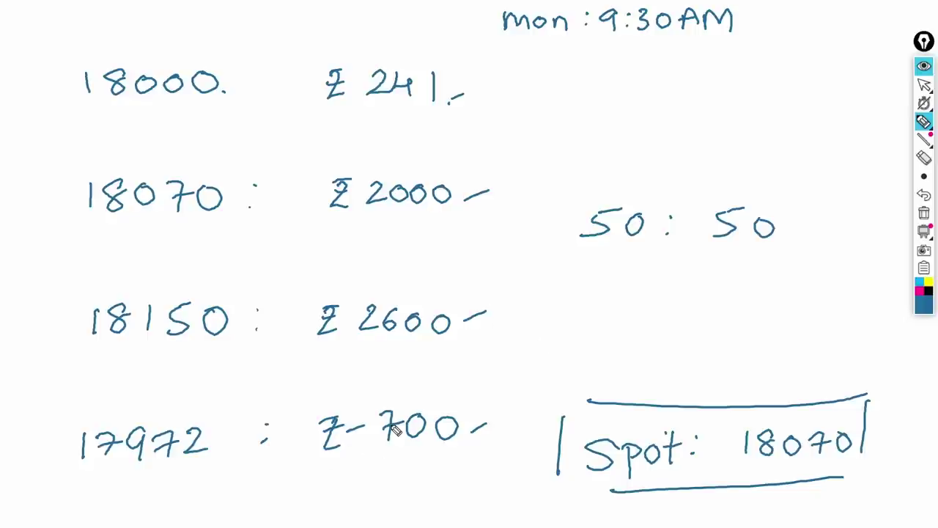
- Clear the whiteboard and handwrite a Loss column containing 50% and -700
{"action": "key", "text": "Delete"}
{"action": "mouse_move", "coordinate": [244, 87]}
{"action": "left_mouse_down"}
{"action": "mouse_move", "coordinate": [268, 91]}
{"action": "mouse_move", "coordinate": [242, 110]}
{"action": "mouse_move", "coordinate": [279, 94]}
{"action": "left_mouse_up"}
{"action": "mouse_move", "coordinate": [264, 29]}
{"action": "left_mouse_down"}
{"action": "mouse_move", "coordinate": [260, 55]}
{"action": "mouse_move", "coordinate": [271, 55]}
{"action": "left_mouse_up"}
{"action": "left_click_drag", "start_coordinate": [282, 42], "coordinate": [282, 42]}
{"action": "left_click_drag", "start_coordinate": [307, 42], "coordinate": [295, 52]}
{"action": "left_click_drag", "start_coordinate": [327, 38], "coordinate": [315, 55]}
{"action": "mouse_move", "coordinate": [331, 92]}
{"action": "left_mouse_down"}
{"action": "mouse_move", "coordinate": [319, 110]}
{"action": "mouse_move", "coordinate": [313, 96]}
{"action": "left_mouse_up"}
{"action": "left_click", "coordinate": [341, 113]}
{"action": "mouse_move", "coordinate": [216, 189]}
{"action": "left_mouse_down"}
{"action": "mouse_move", "coordinate": [268, 175]}
{"action": "mouse_move", "coordinate": [259, 187]}
{"action": "mouse_move", "coordinate": [288, 176]}
{"action": "left_mouse_up"}
{"action": "mouse_move", "coordinate": [309, 176]}
{"action": "left_mouse_down"}
{"action": "mouse_move", "coordinate": [306, 192]}
{"action": "mouse_move", "coordinate": [311, 183]}
{"action": "left_mouse_up"}
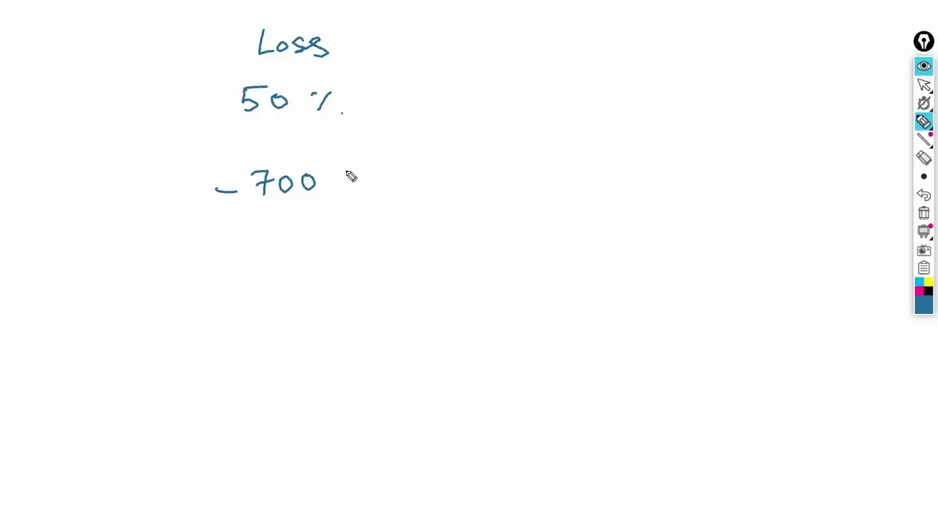
- Handwrite a Profit column beside the Loss column, containing 50% and 2100
{"action": "mouse_move", "coordinate": [574, 79]}
{"action": "left_mouse_down"}
{"action": "mouse_move", "coordinate": [571, 96]}
{"action": "mouse_move", "coordinate": [605, 80]}
{"action": "mouse_move", "coordinate": [632, 97]}
{"action": "left_mouse_up"}
{"action": "left_click", "coordinate": [634, 85]}
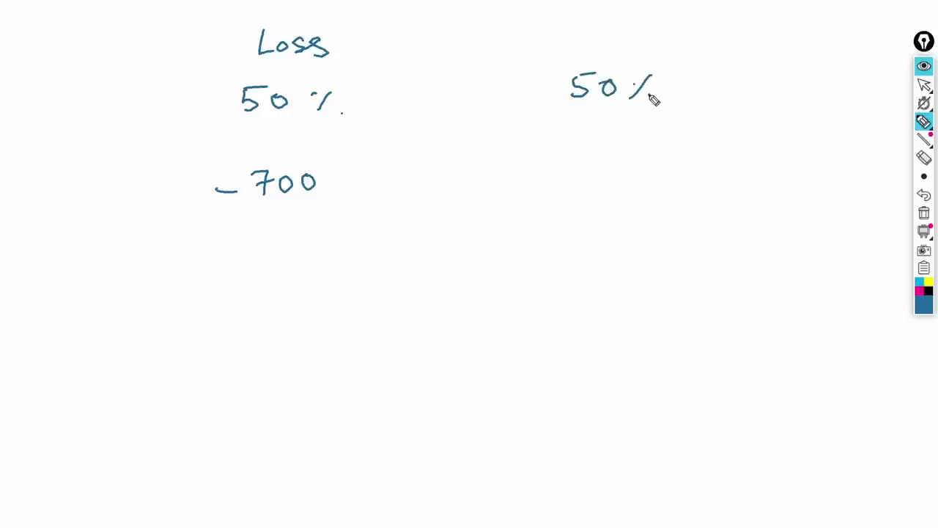
{"action": "mouse_move", "coordinate": [568, 54]}
{"action": "left_mouse_down"}
{"action": "mouse_move", "coordinate": [569, 28]}
{"action": "mouse_move", "coordinate": [608, 51]}
{"action": "mouse_move", "coordinate": [651, 45]}
{"action": "mouse_move", "coordinate": [654, 32]}
{"action": "left_mouse_up"}
{"action": "mouse_move", "coordinate": [554, 161]}
{"action": "left_mouse_down"}
{"action": "mouse_move", "coordinate": [572, 181]}
{"action": "mouse_move", "coordinate": [585, 179]}
{"action": "left_mouse_up"}
{"action": "mouse_move", "coordinate": [605, 167]}
{"action": "left_mouse_down"}
{"action": "mouse_move", "coordinate": [610, 184]}
{"action": "mouse_move", "coordinate": [616, 167]}
{"action": "left_mouse_up"}
{"action": "mouse_move", "coordinate": [633, 166]}
{"action": "left_mouse_down"}
{"action": "mouse_move", "coordinate": [623, 180]}
{"action": "mouse_move", "coordinate": [634, 165]}
{"action": "left_mouse_up"}
- Put a colon between -700 and 2100 and handwrite the ratio 1 : 3 beneath them
{"action": "left_click", "coordinate": [450, 159]}
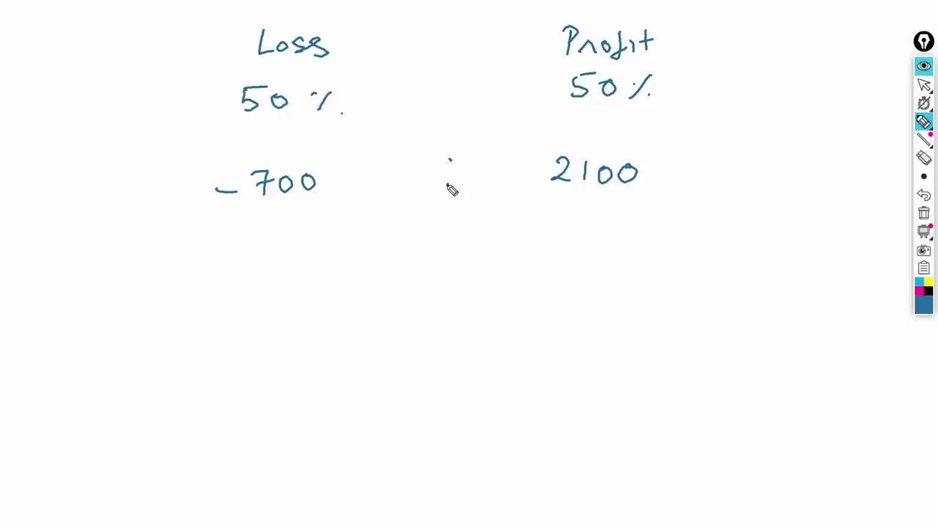
{"action": "left_click", "coordinate": [447, 184]}
{"action": "left_click_drag", "start_coordinate": [353, 277], "coordinate": [352, 297]}
{"action": "left_click", "coordinate": [447, 268]}
{"action": "left_click", "coordinate": [447, 290]}
{"action": "left_click_drag", "start_coordinate": [563, 262], "coordinate": [570, 290]}
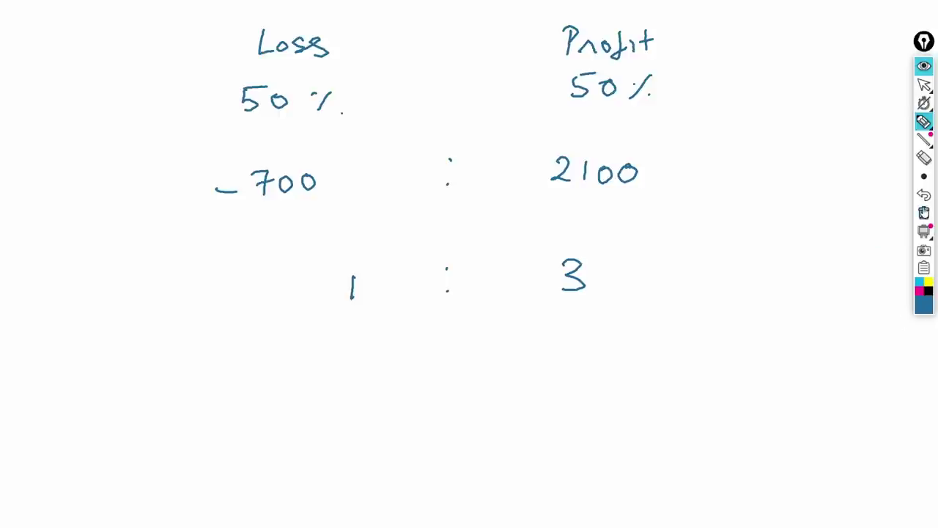
- Clear the whiteboard, handwrite an arrow with -700 : 2100, and start a line below it with "Thet"
{"action": "left_click", "coordinate": [924, 213]}
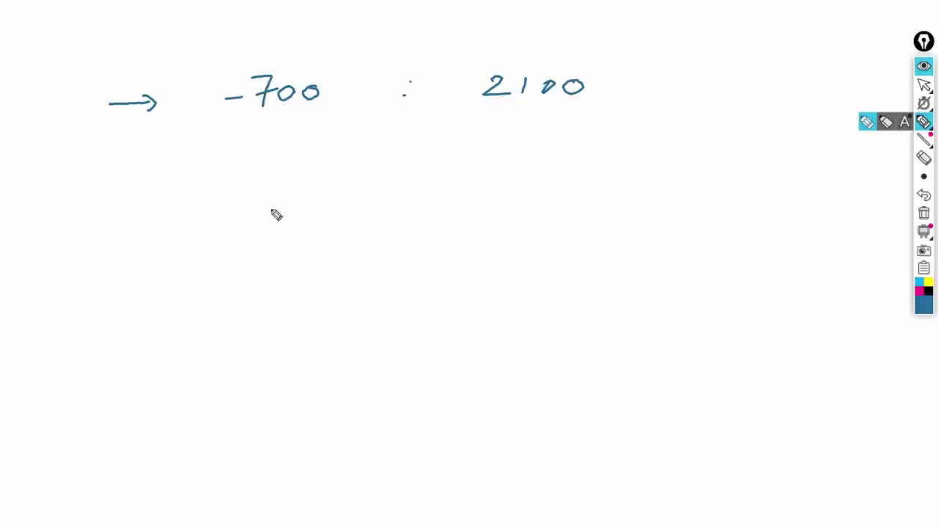
{"action": "mouse_move", "coordinate": [228, 171]}
{"action": "left_mouse_down"}
{"action": "mouse_move", "coordinate": [255, 169]}
{"action": "mouse_move", "coordinate": [240, 192]}
{"action": "left_mouse_up"}
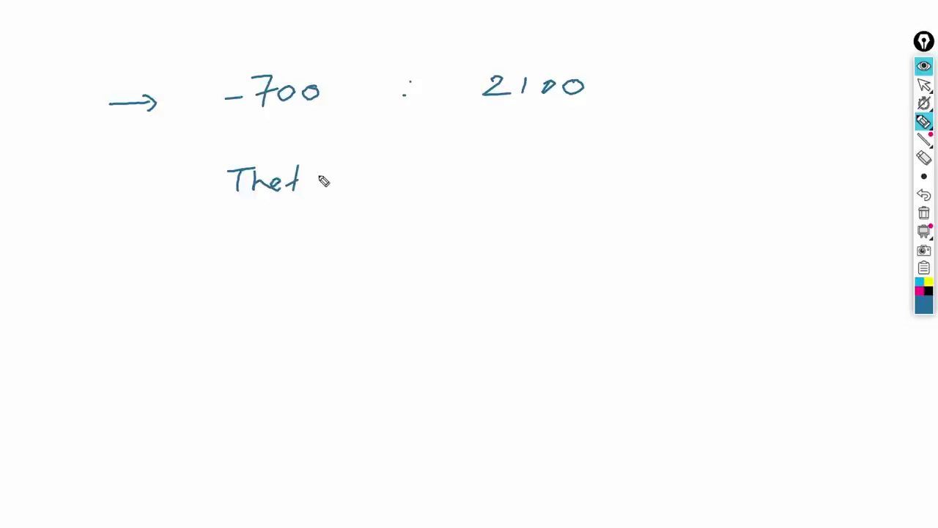